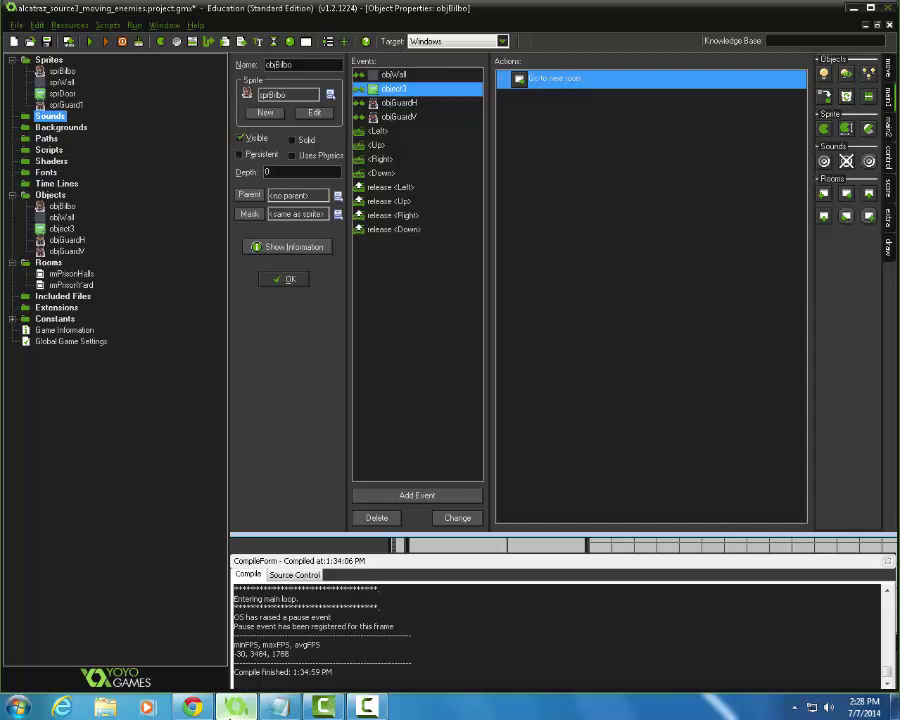
Add a new background resource, background0, under the Backgrounds group.
right_click(57, 133)
left_click(60, 135)
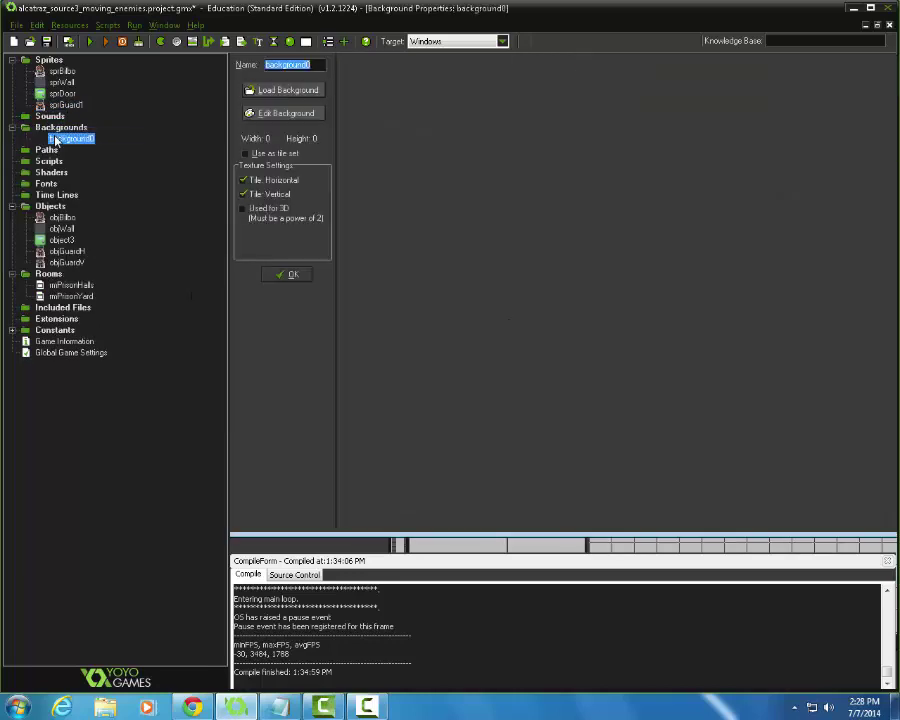
Load the 640×480 BG image from GameMaker Tutorials > Escape from alcatraz sprites into background0.
left_click(285, 90)
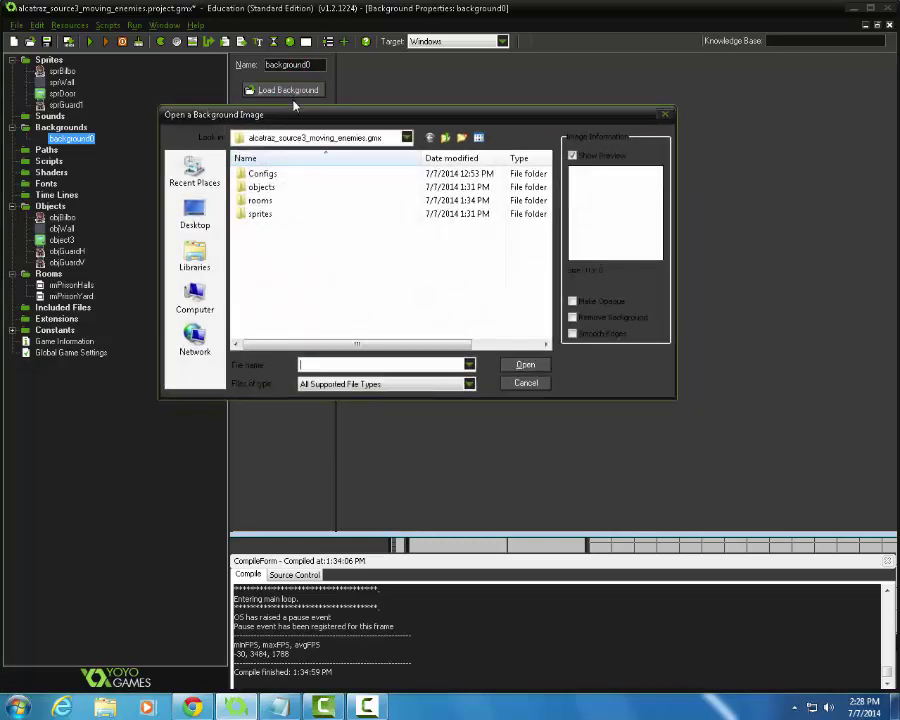
left_click(407, 138)
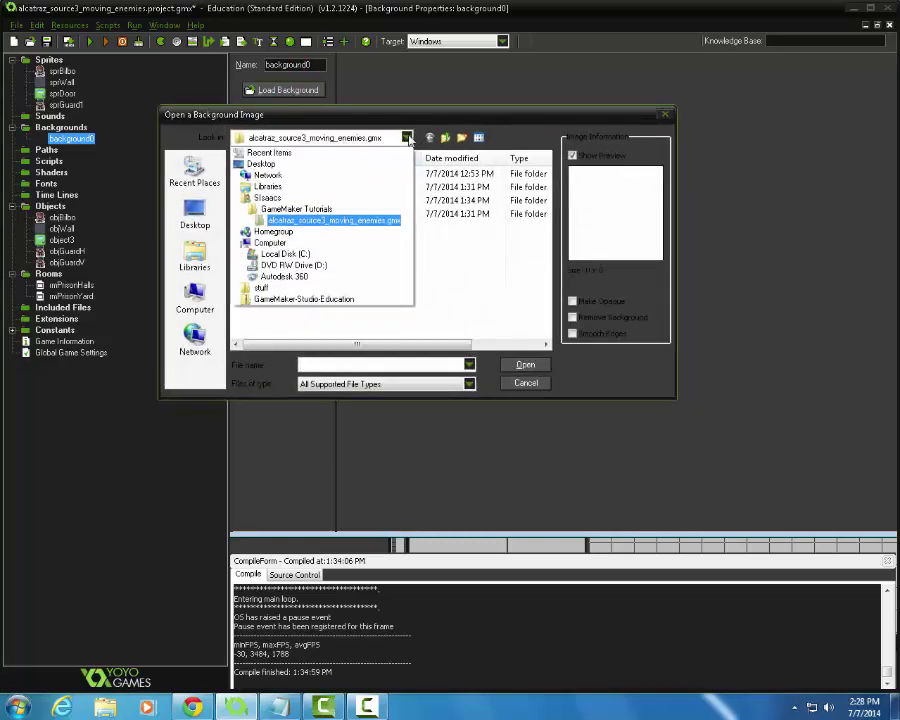
left_click(296, 209)
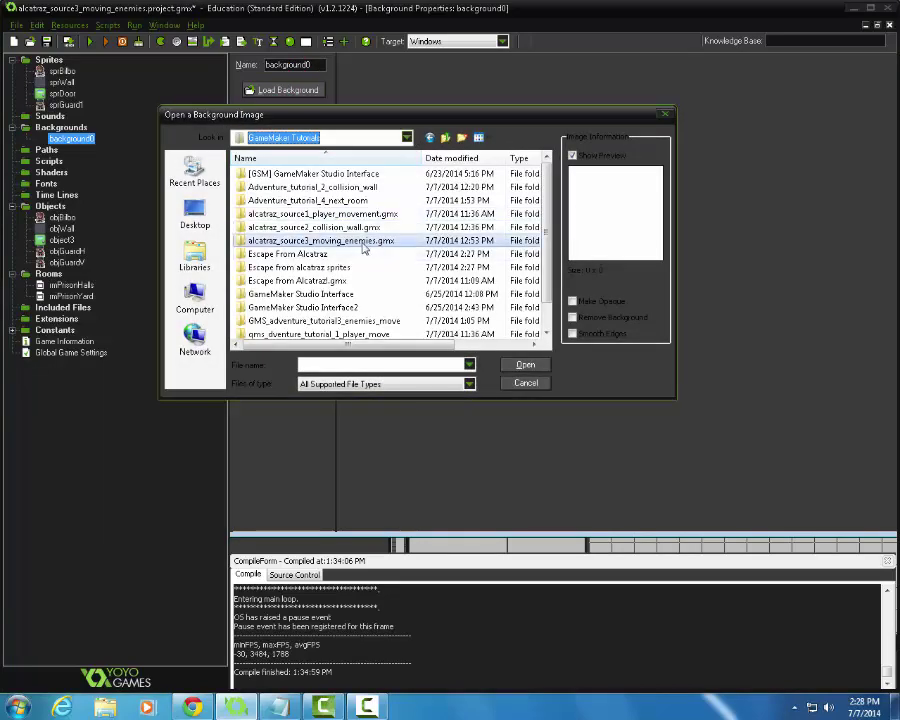
double_click(330, 267)
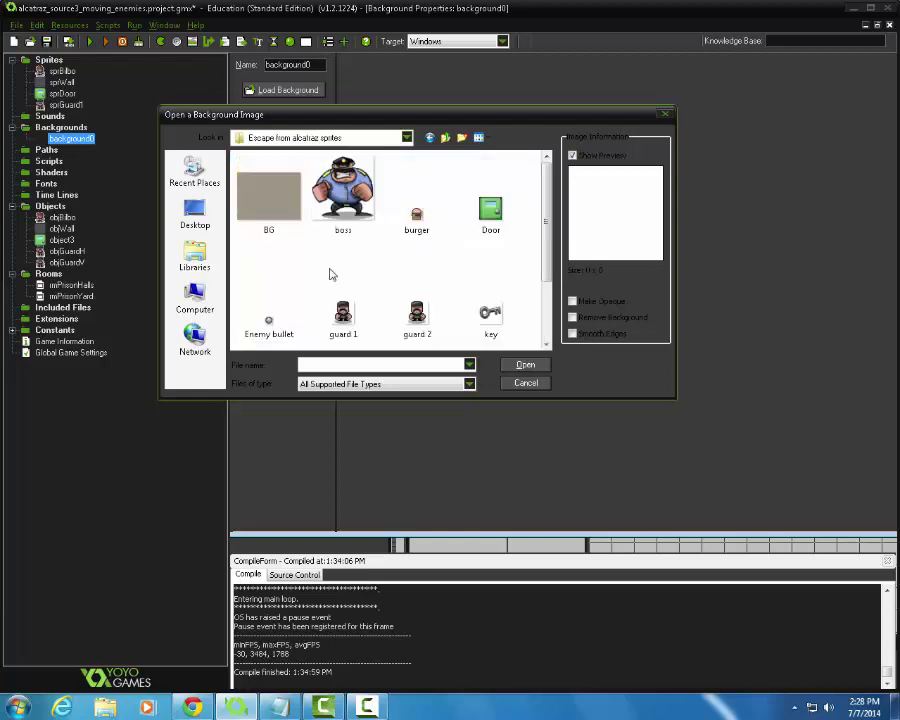
double_click(267, 220)
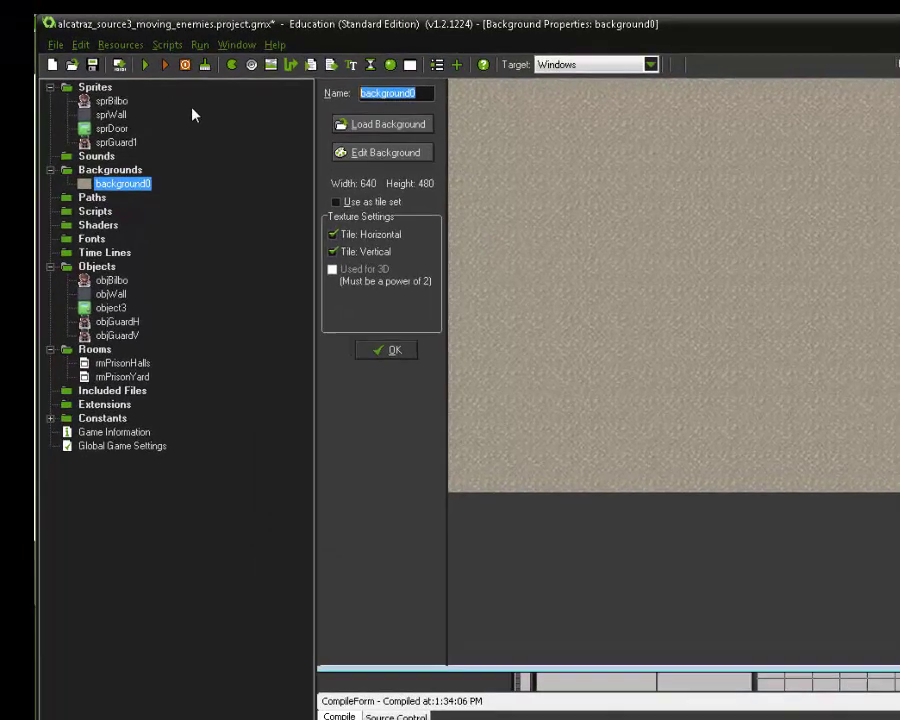
Name the background bckBackground, close it, and open the rmPrisonHalls room.
type("bck")
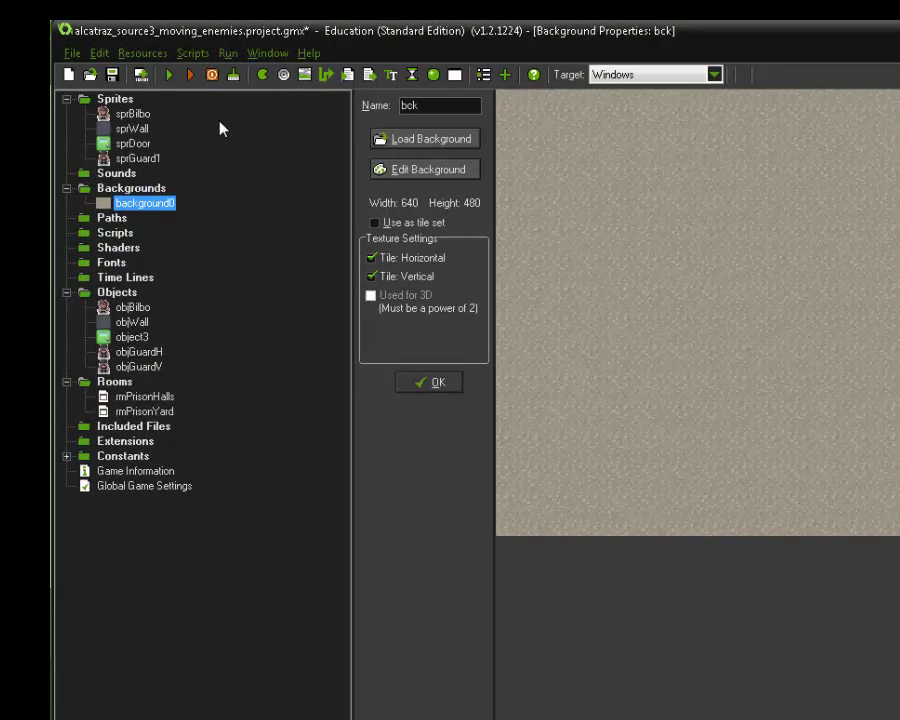
type("Background")
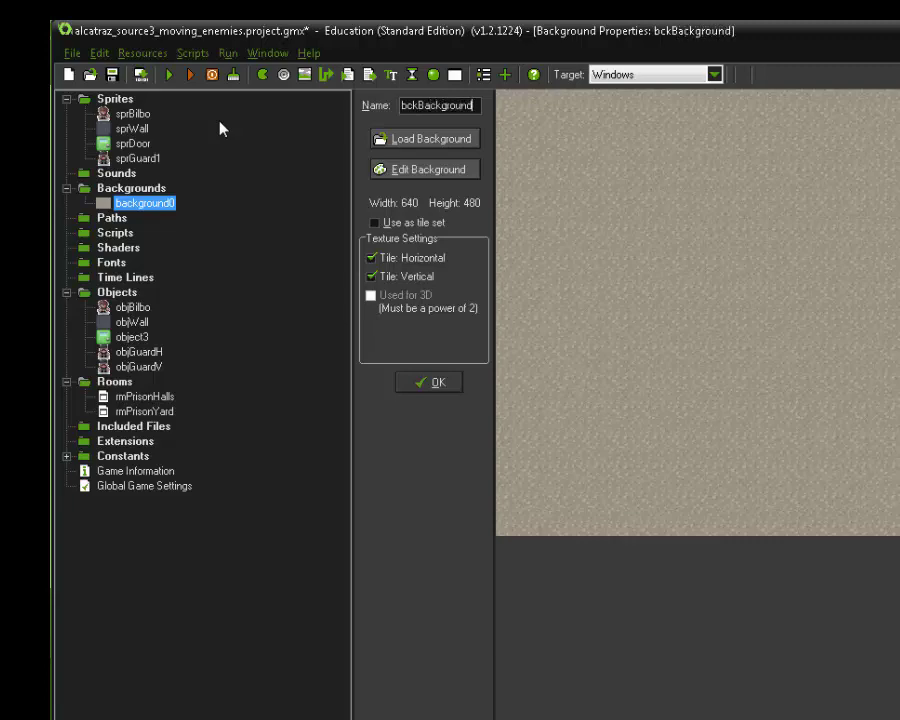
key("Return")
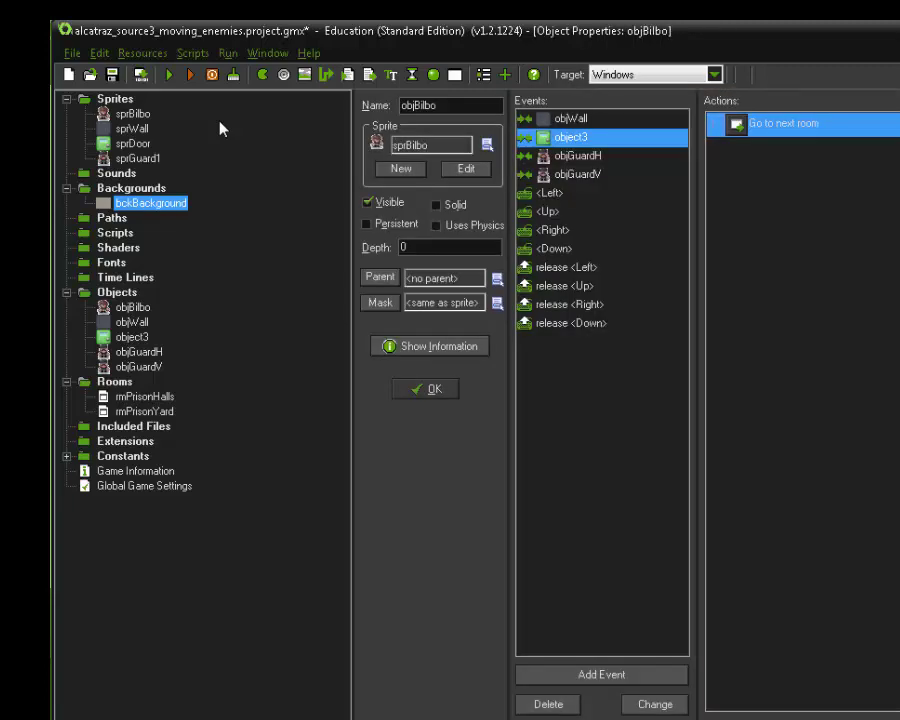
double_click(158, 400)
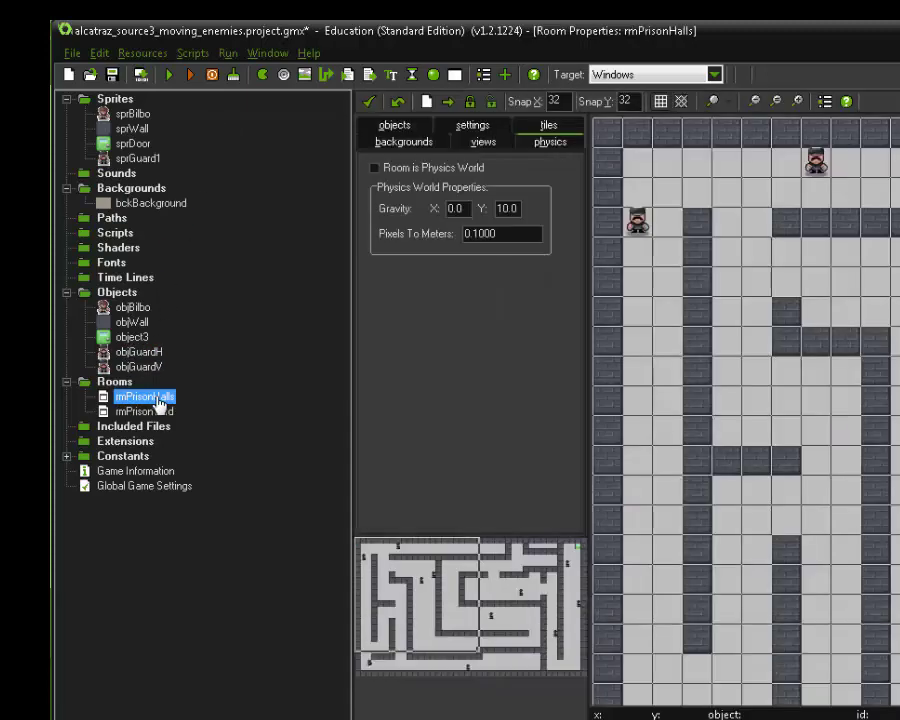
Set bckBackground as rmPrisonHalls' Background 0, visible at room start and tiled.
left_click(424, 143)
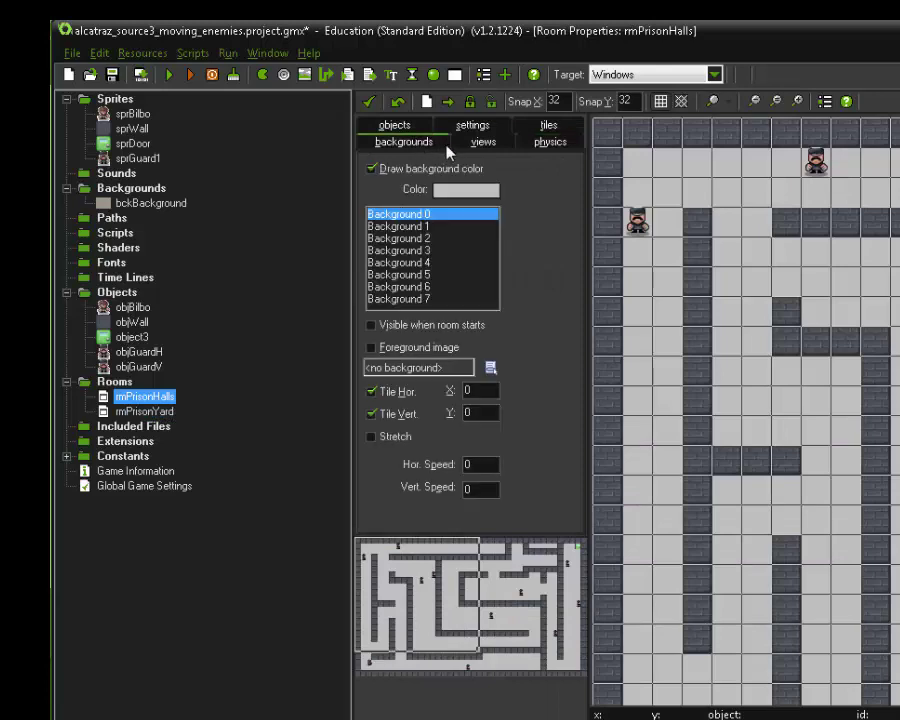
left_click(491, 368)
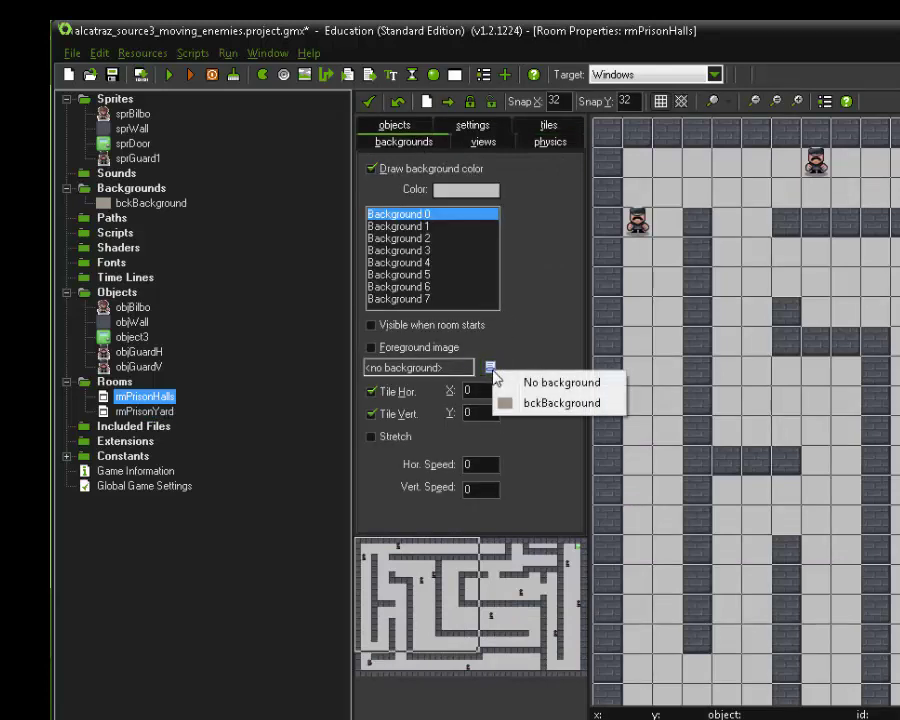
left_click(528, 403)
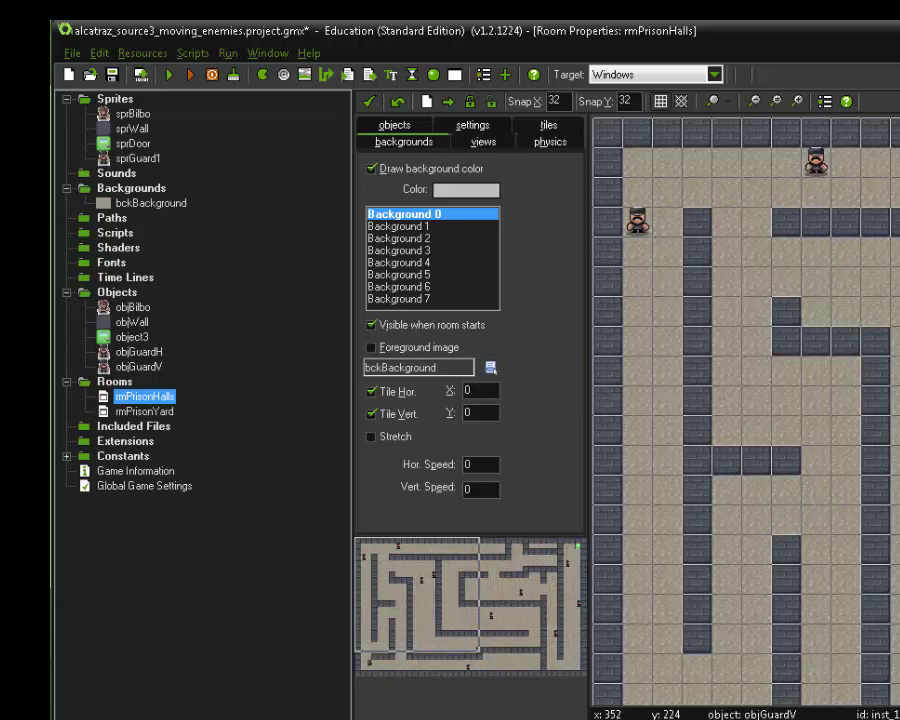
scroll(895, 311, "down", 1, "ctrl")
scroll(895, 311, "up", 2, "ctrl")
scroll(895, 311, "down", 1, "ctrl")
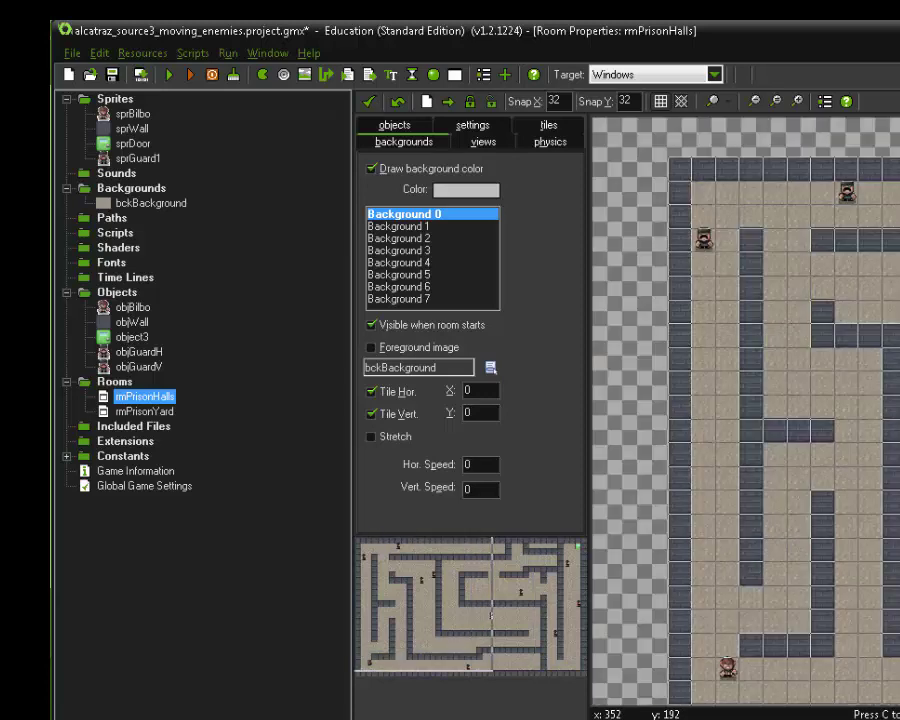
scroll(895, 315, "down", 1, "ctrl")
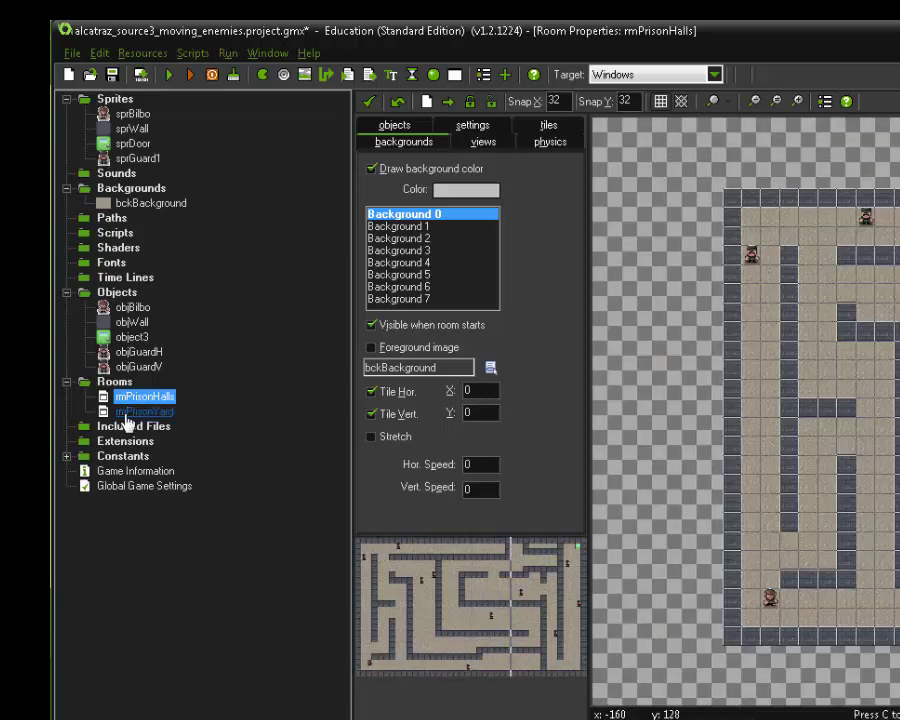
left_click(117, 175)
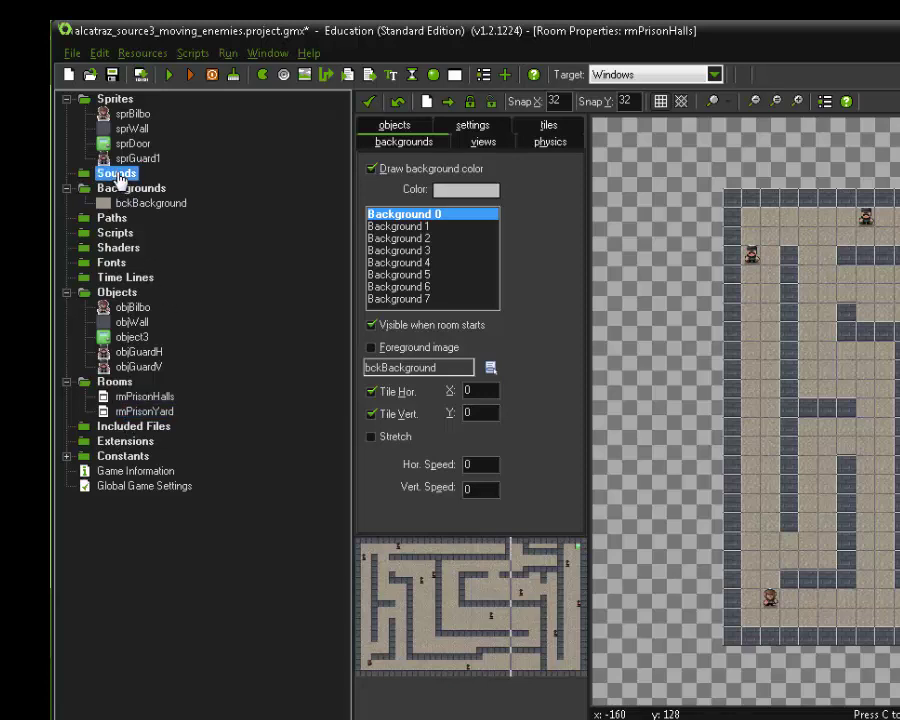
Create a new sound resource and load scary_bgmusic from the Escape from alcatraz sprites folder.
right_click(117, 176)
left_click(117, 183)
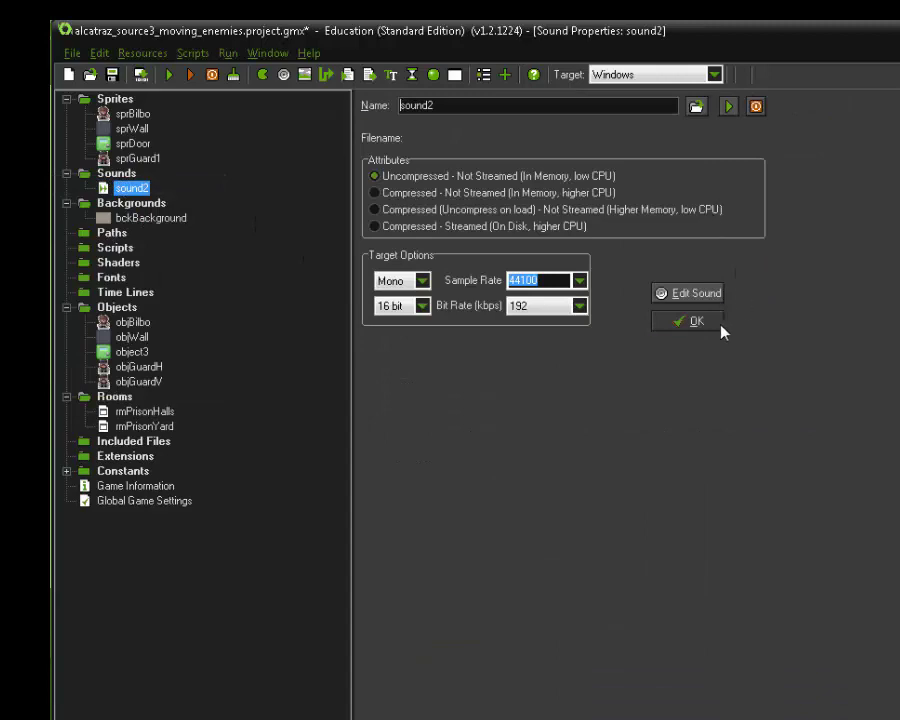
left_click(697, 106)
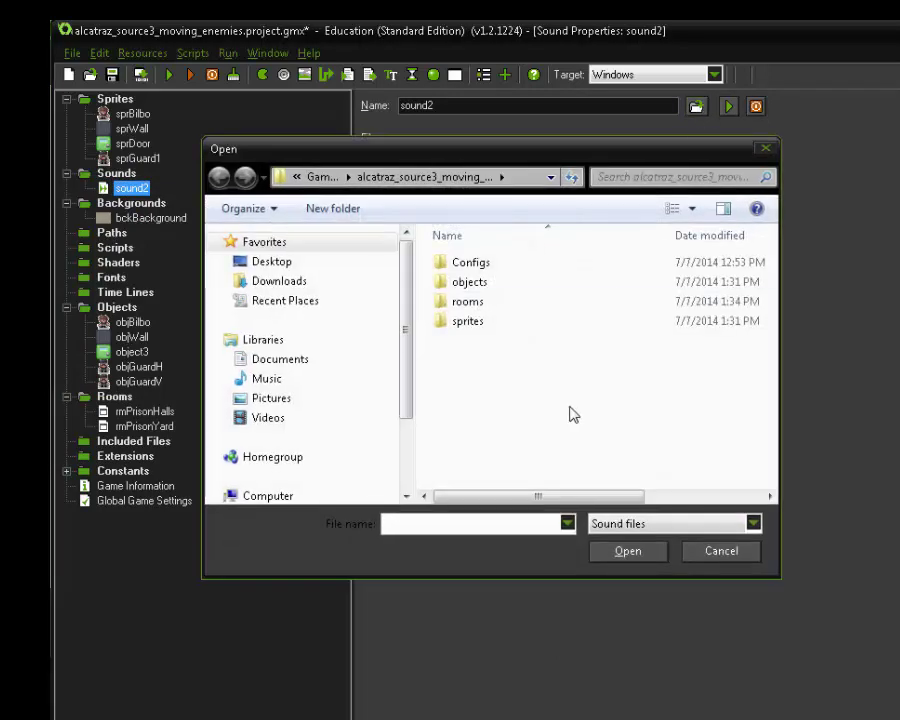
left_click(318, 177)
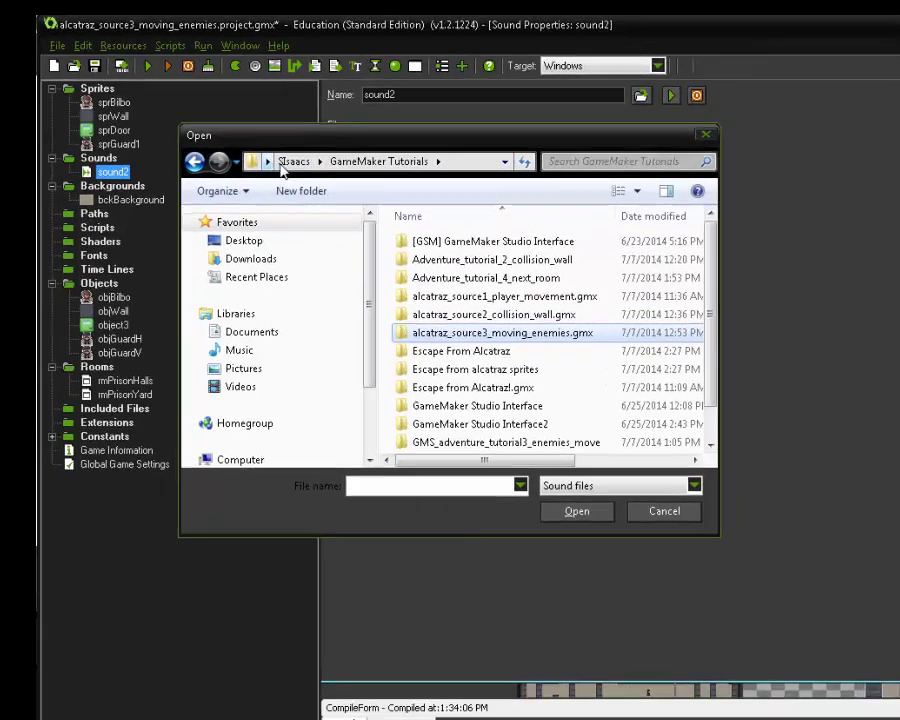
left_click(290, 165)
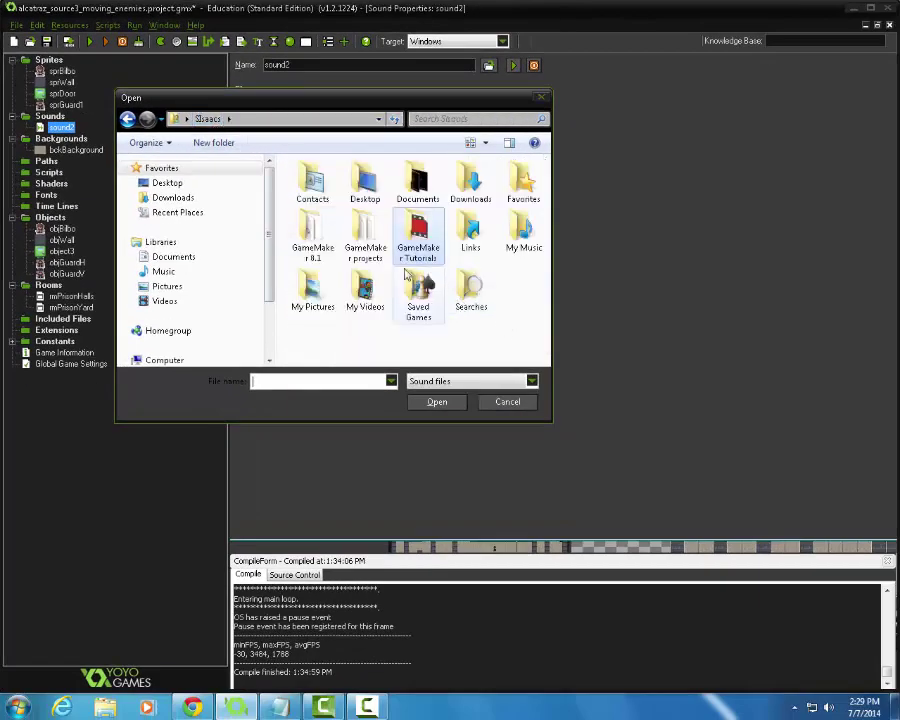
double_click(365, 235)
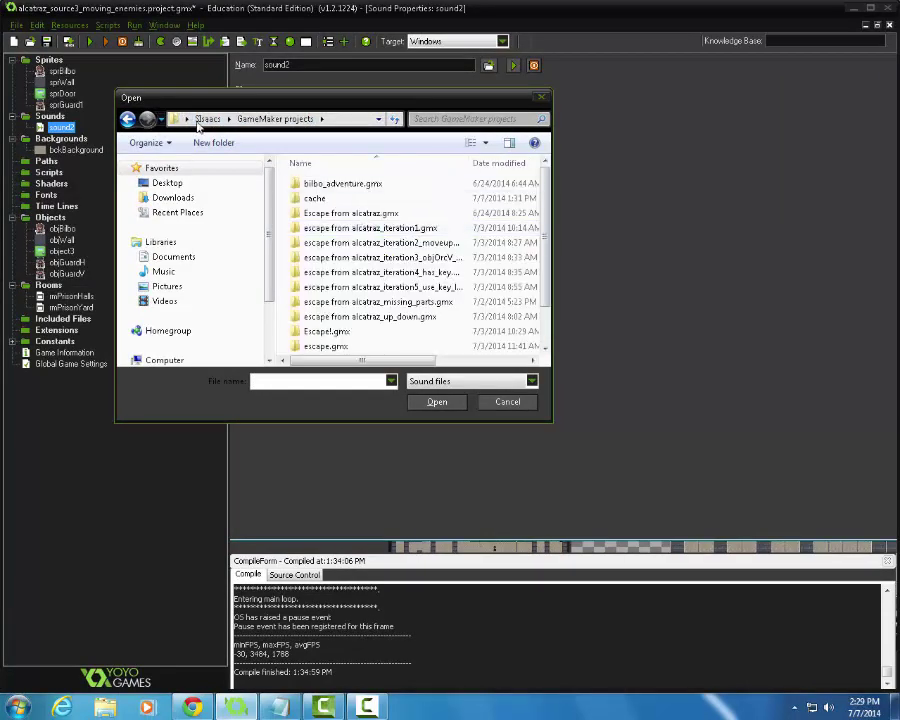
left_click(207, 119)
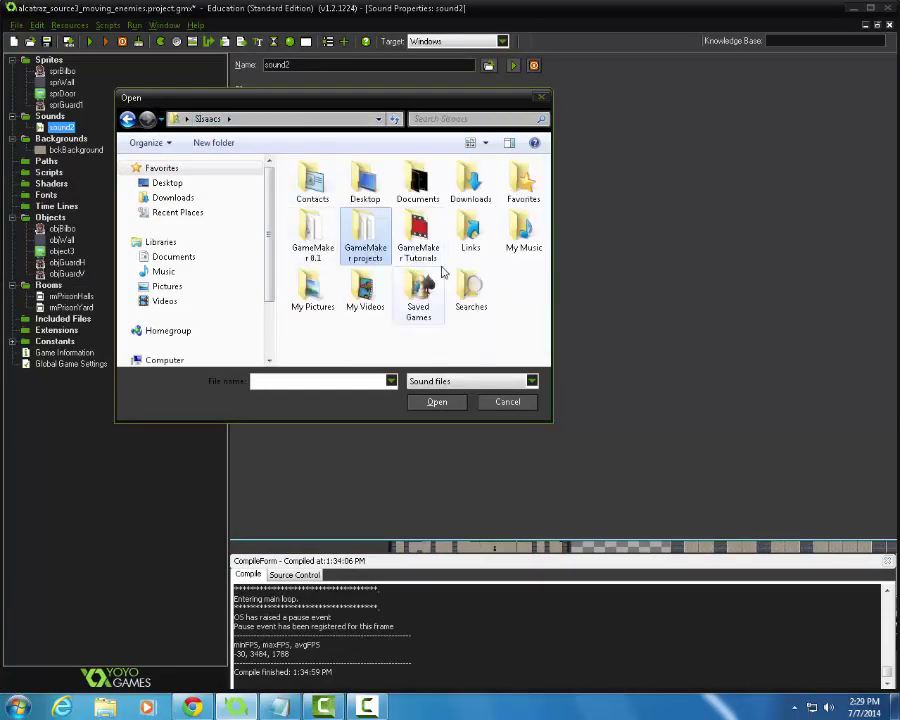
double_click(420, 245)
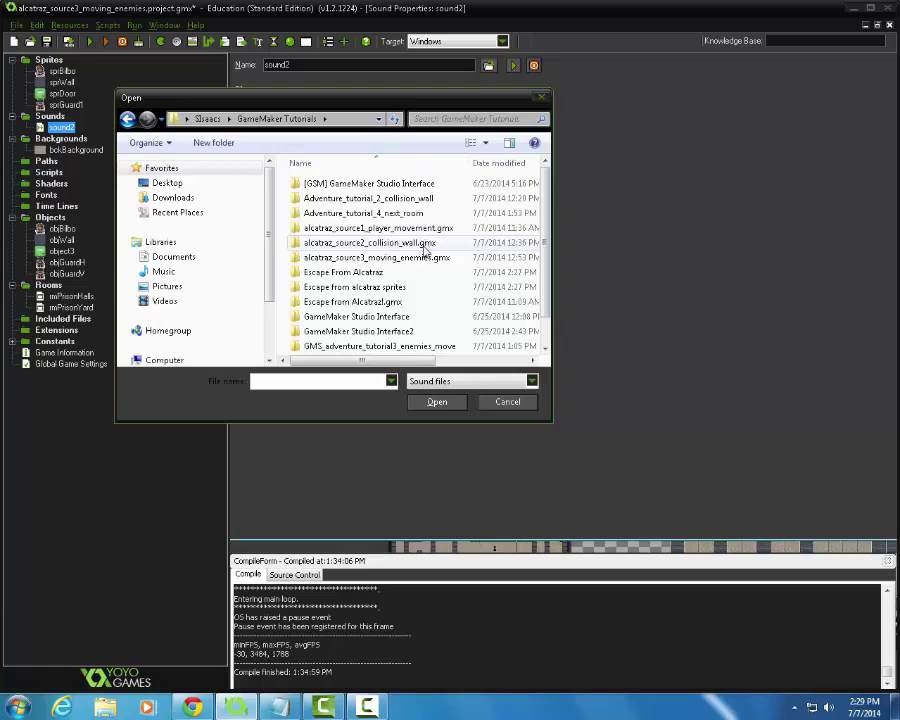
double_click(360, 288)
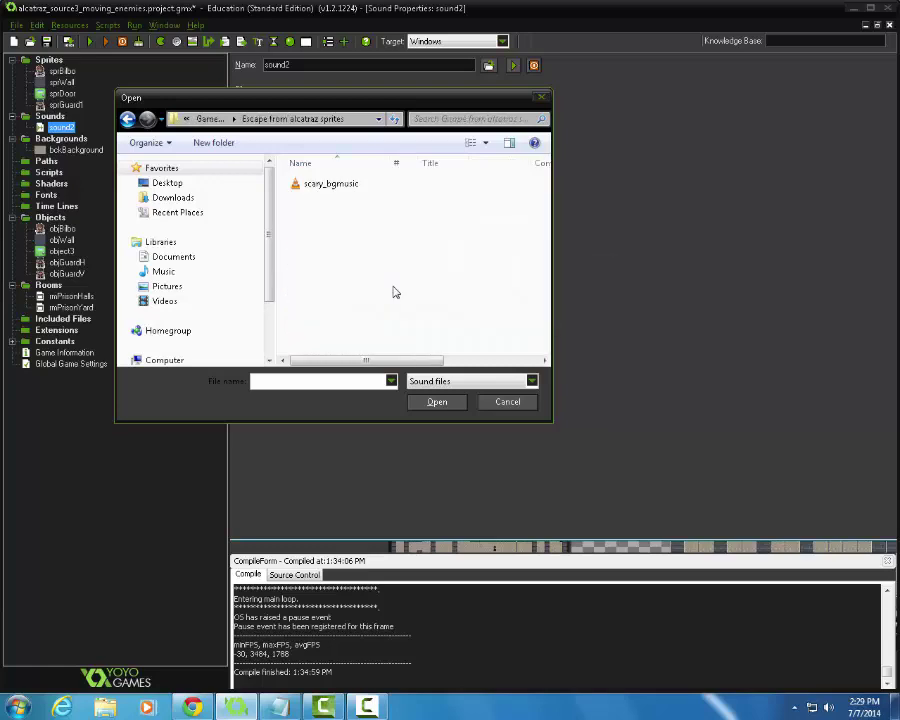
double_click(330, 185)
left_click(488, 229)
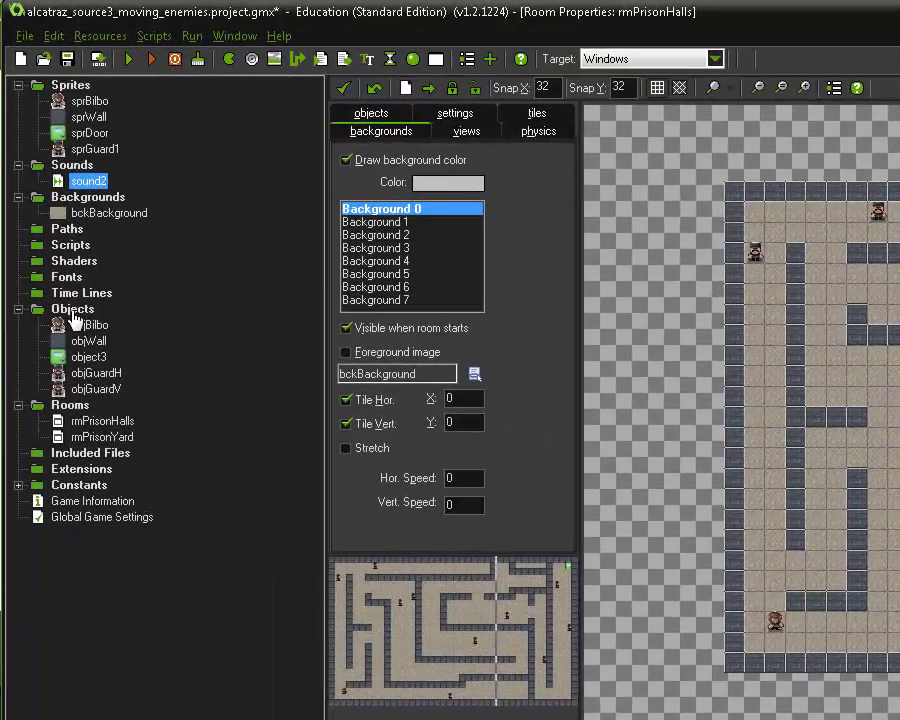
Create a new object in the Objects group and name it objControllerSound.
left_click(51, 217)
right_click(72, 316)
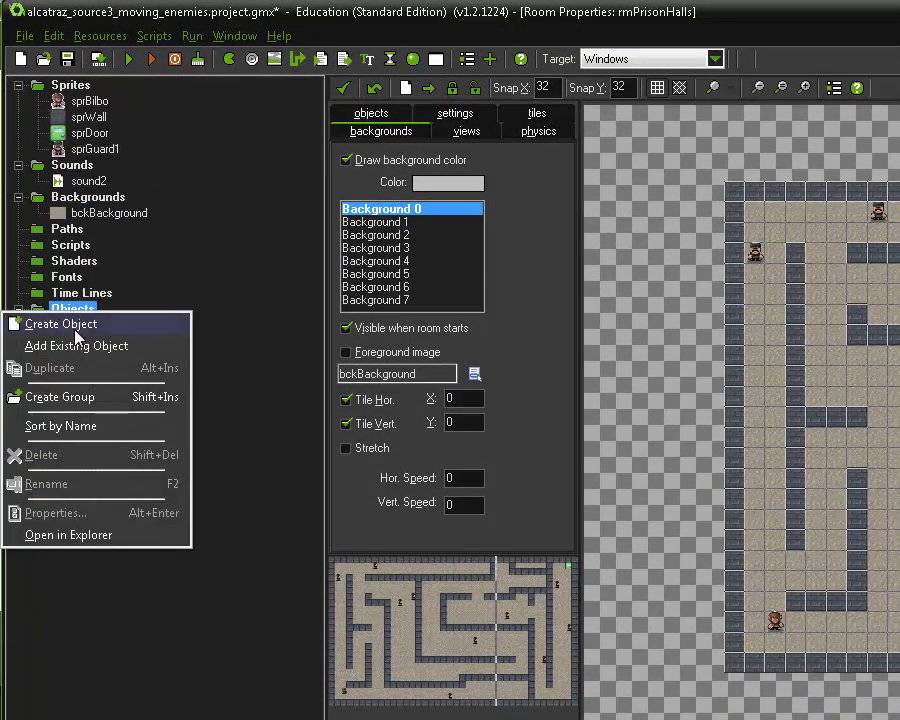
left_click(75, 331)
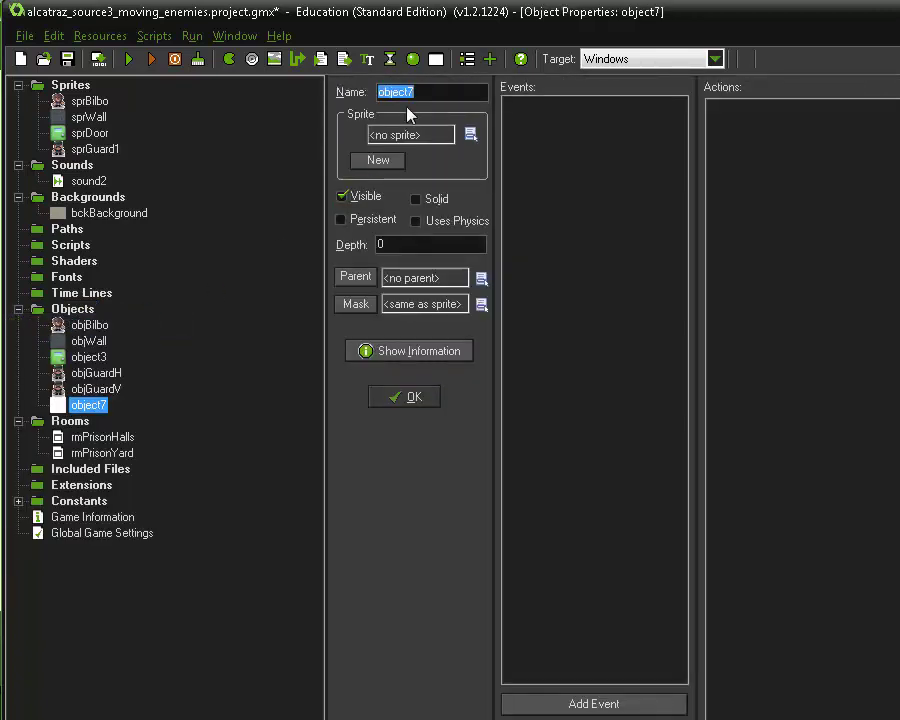
type("ob")
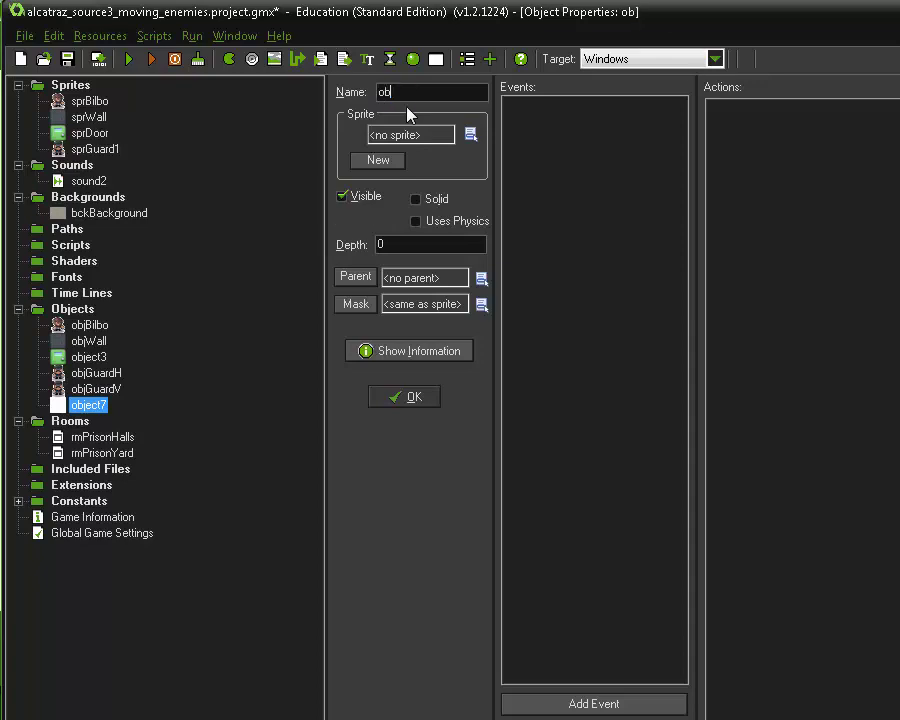
type("jControllerSou")
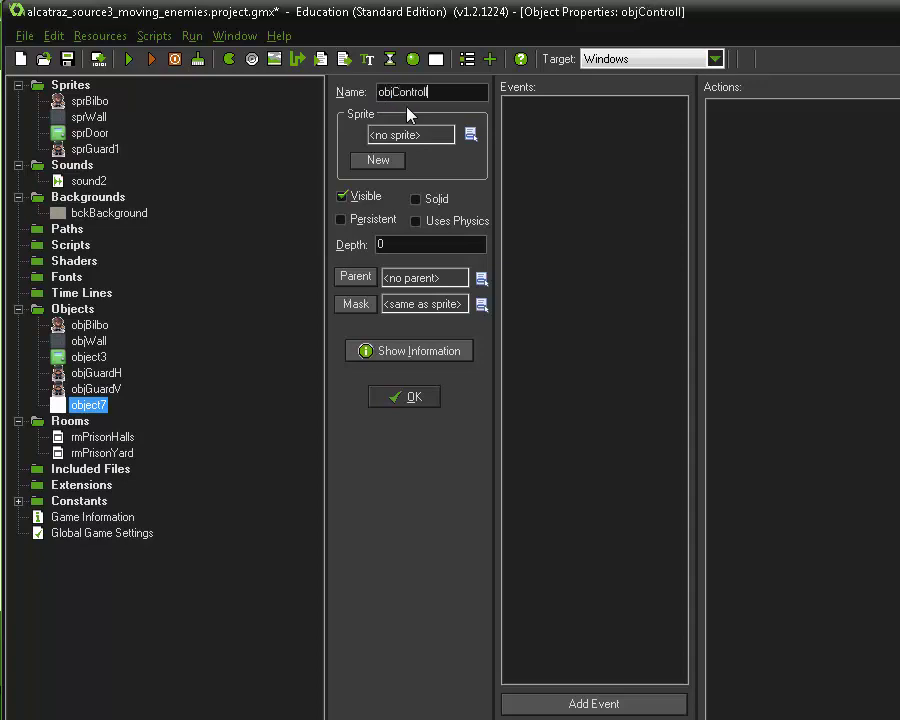
type("nd")
left_click(580, 705)
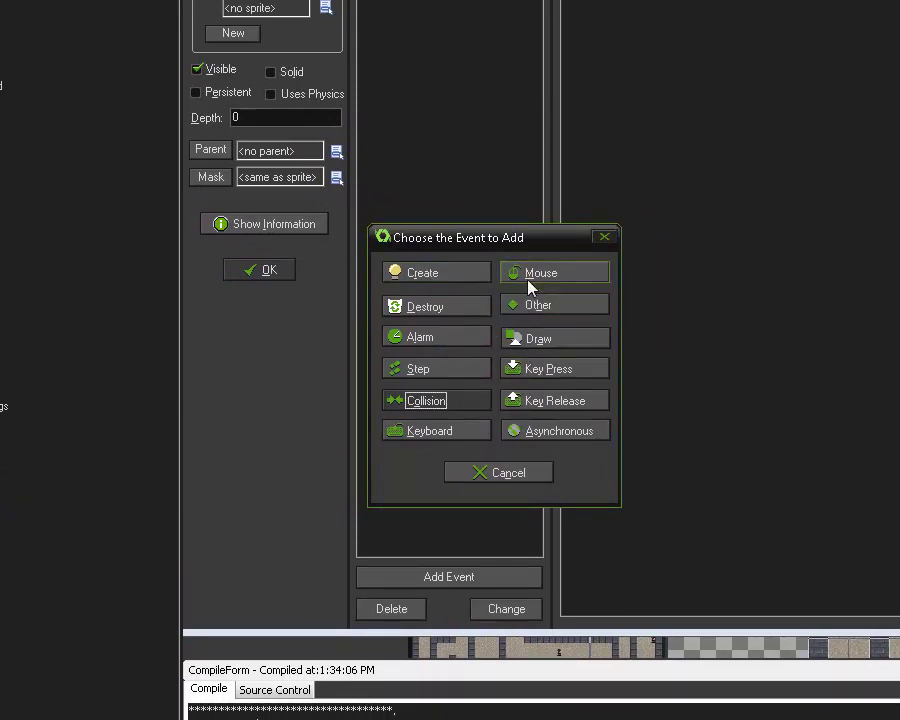
Add an Other > Room Start event to objControllerSound.
left_click(537, 311)
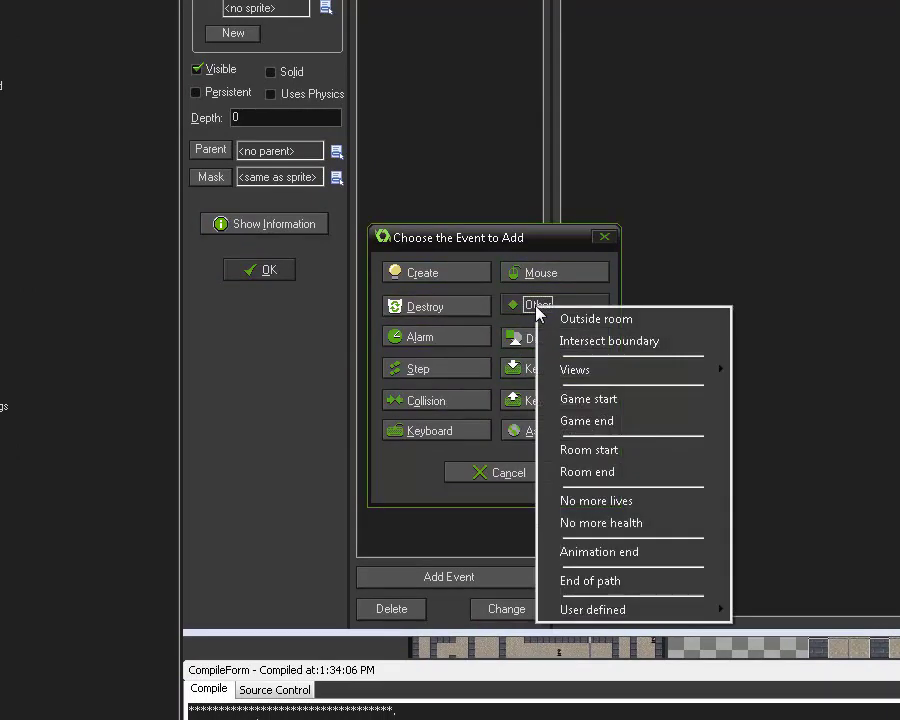
left_click(618, 455)
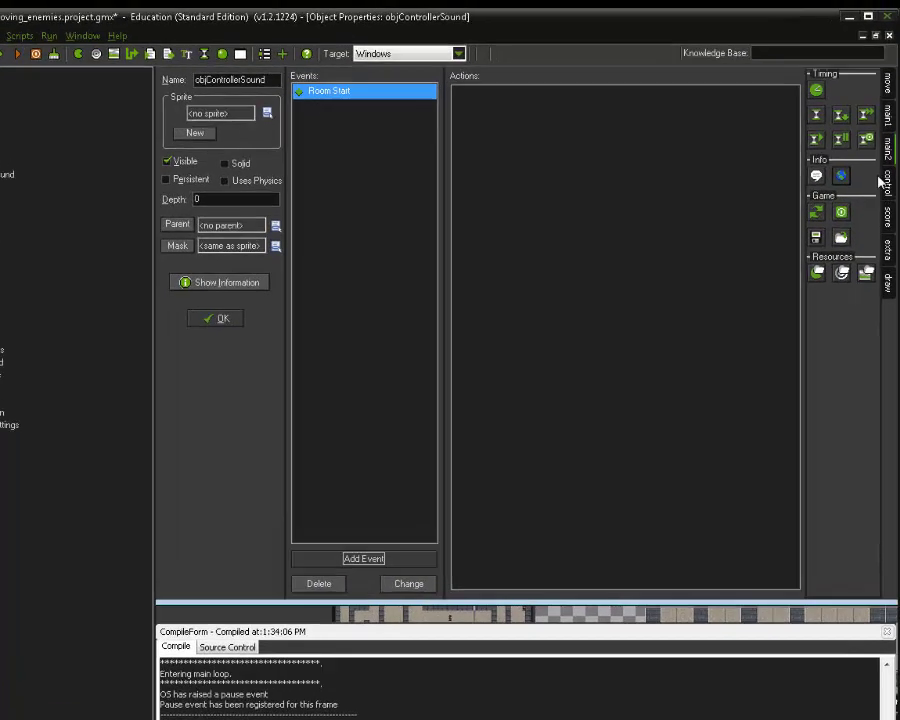
left_click(888, 118)
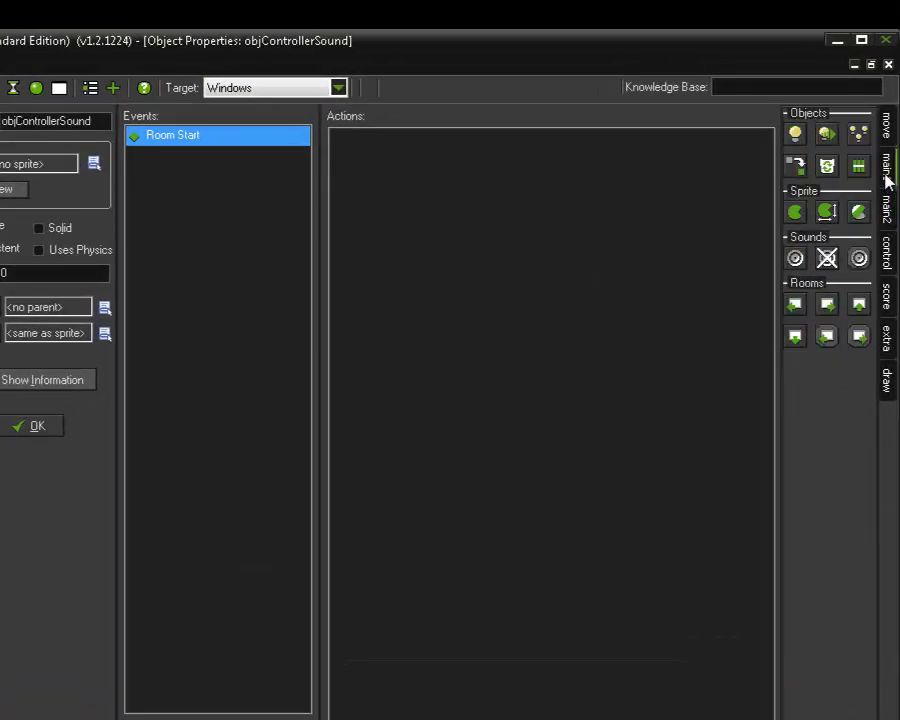
Add a Play Sound action to Room Start that plays sound2 with loop set to true.
left_click_drag(796, 260, 376, 241)
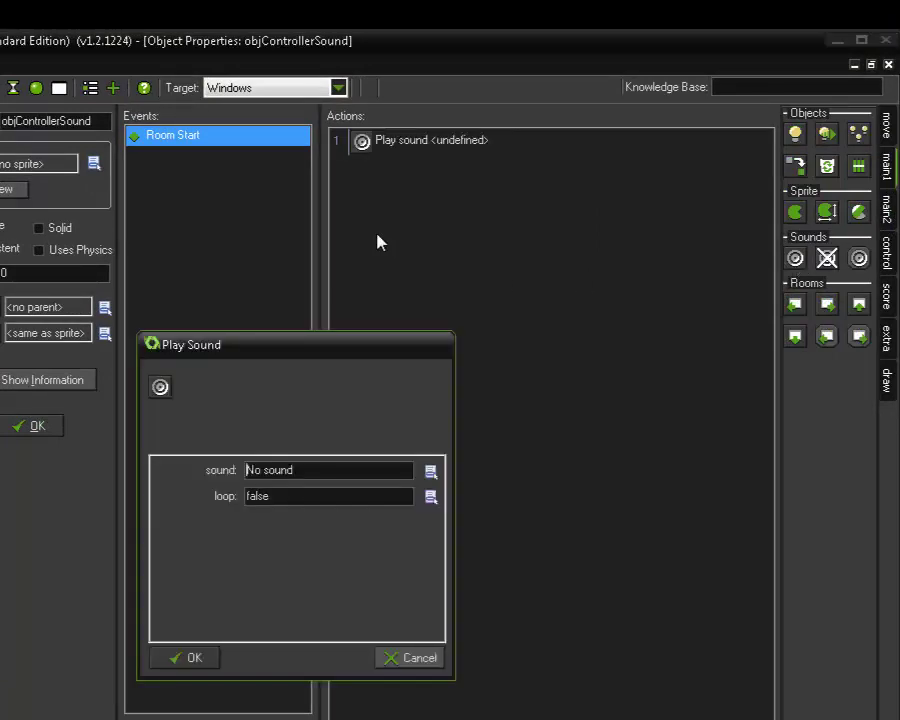
left_click(430, 470)
left_click(470, 511)
left_click(431, 496)
left_click(463, 538)
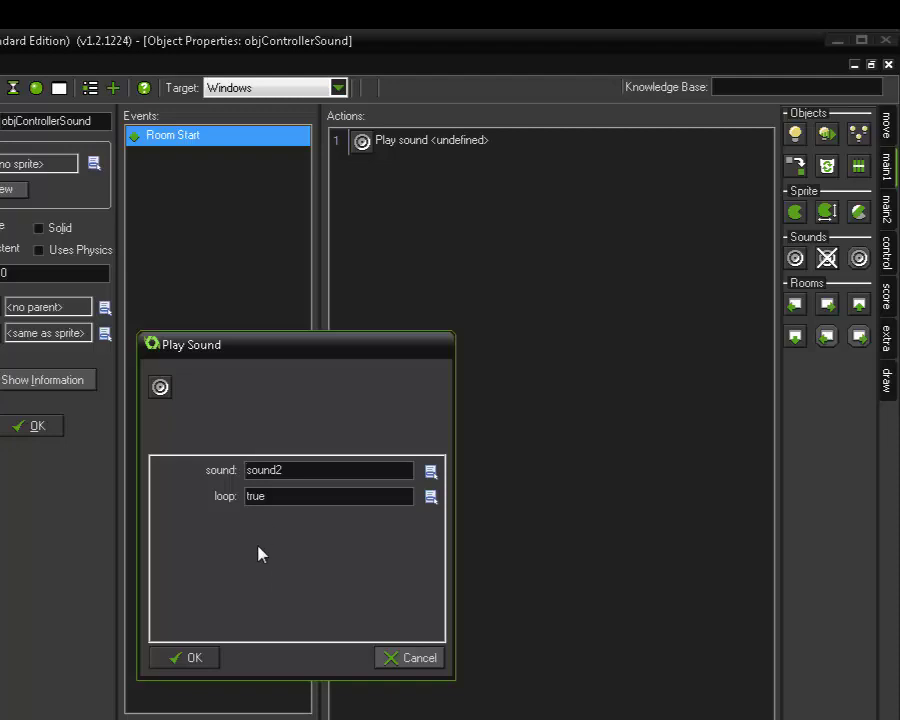
left_click(193, 657)
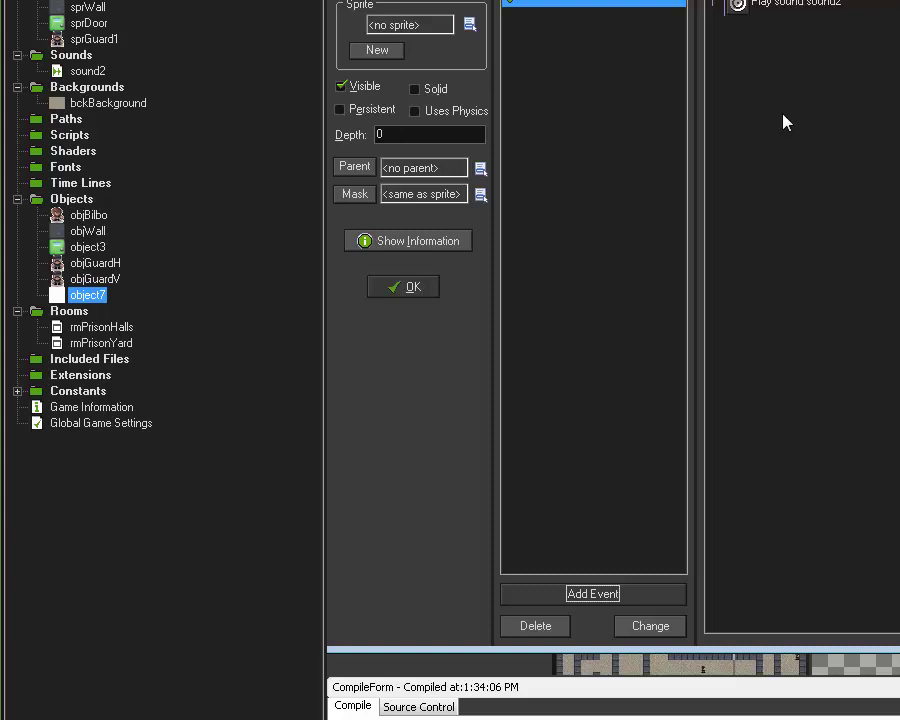
left_click(90, 216)
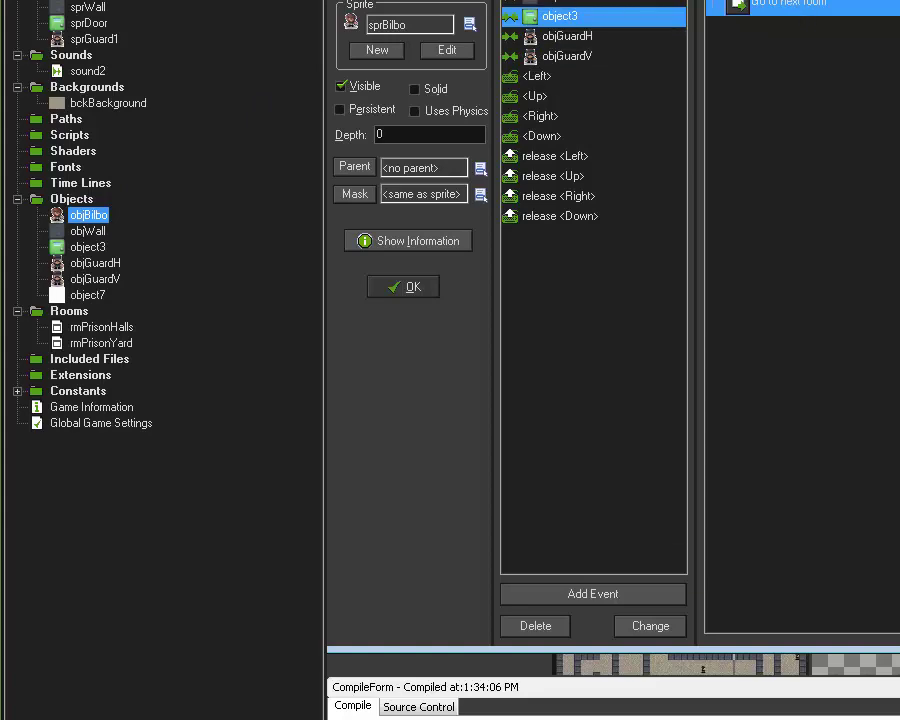
Add a Stop Sound action for sound2 to objBilbo's object3 collision event.
left_click(806, 332)
left_click(848, 362)
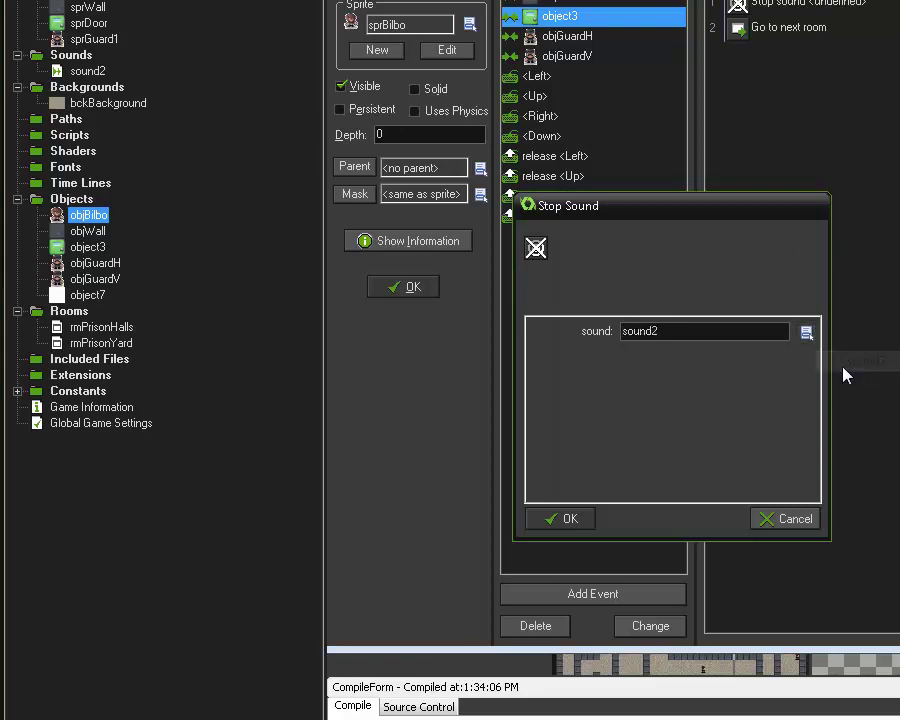
left_click(557, 520)
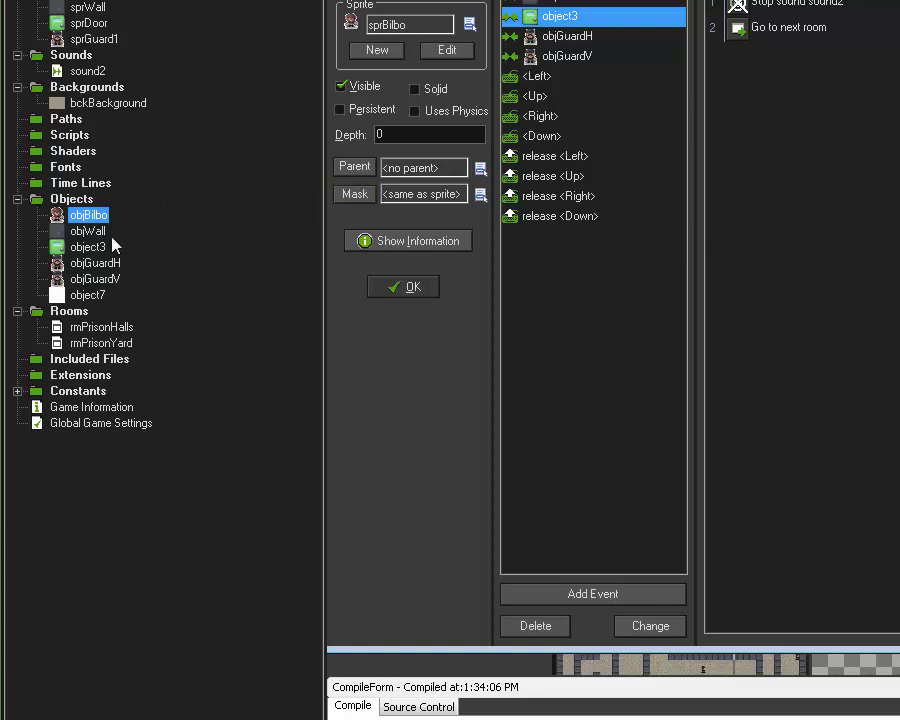
left_click(415, 289)
Pick objControllerSound from rmPrisonHalls' objects tab to place an instance in the room.
left_click(385, 289)
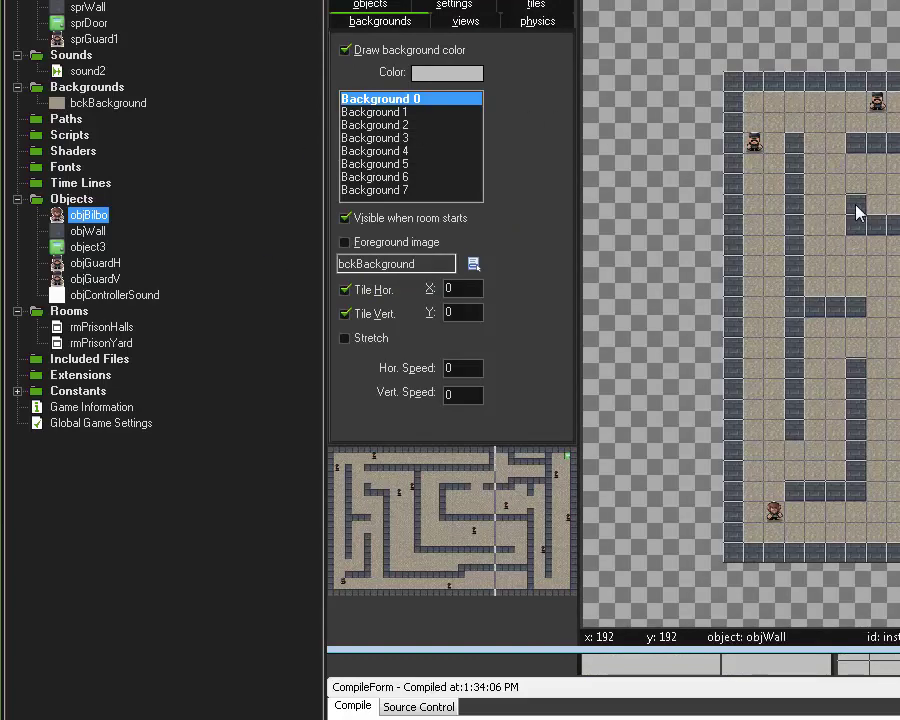
left_click(104, 332)
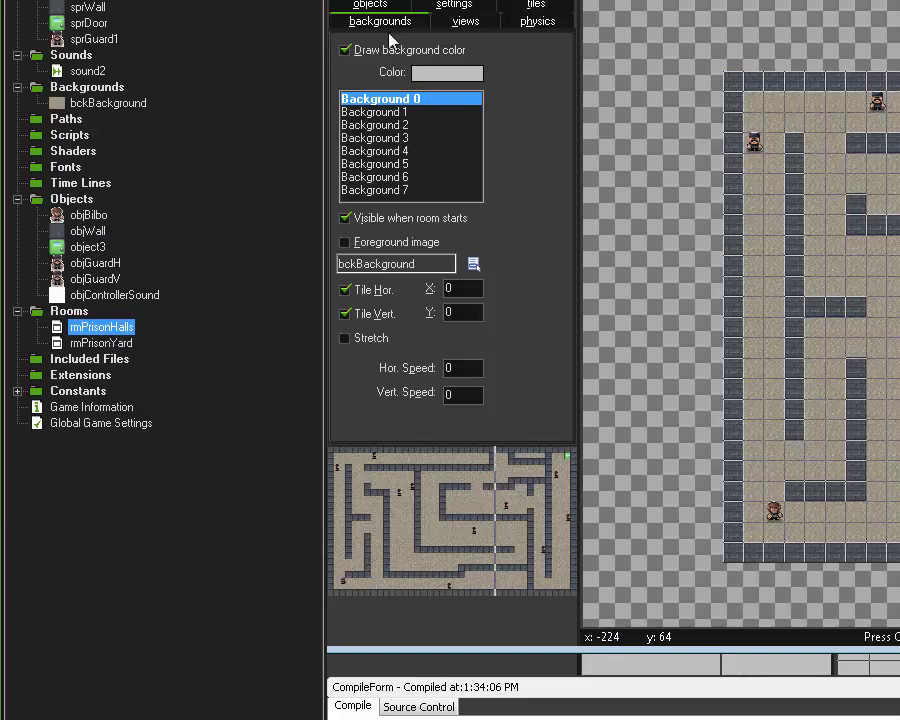
left_click(370, 5)
left_click(356, 62)
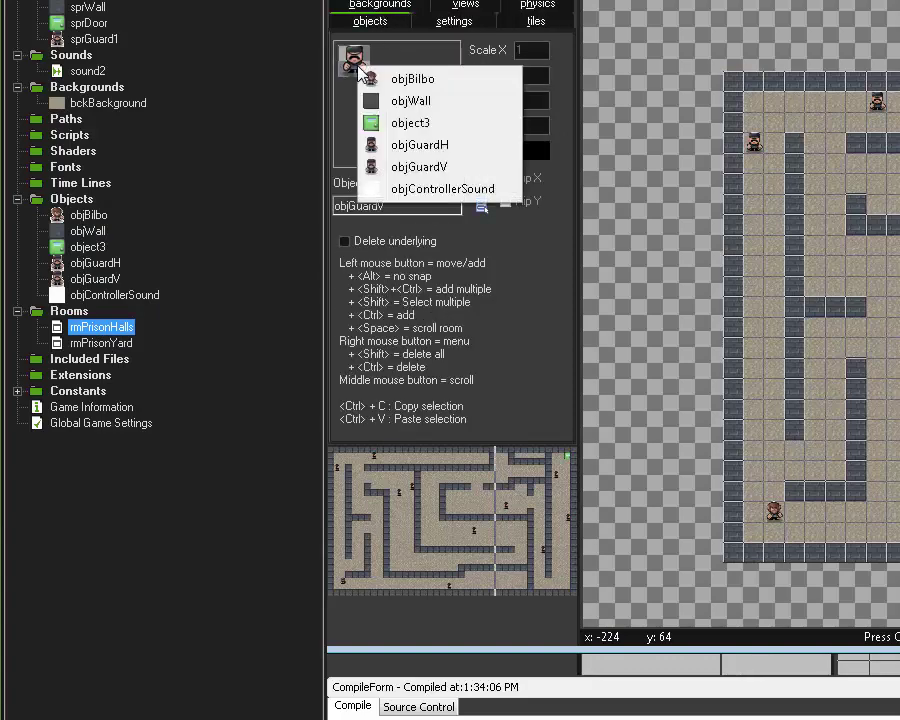
left_click(440, 190)
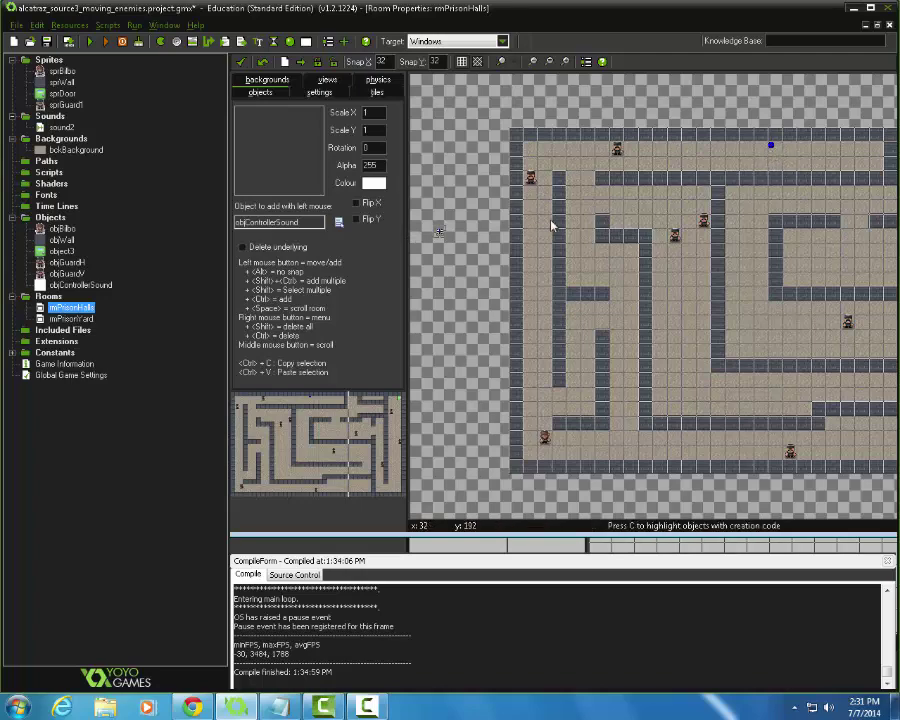
Zoom rmPrisonHalls in on the top corridor holding the objControllerSound instance.
scroll(790, 218, "up", 1)
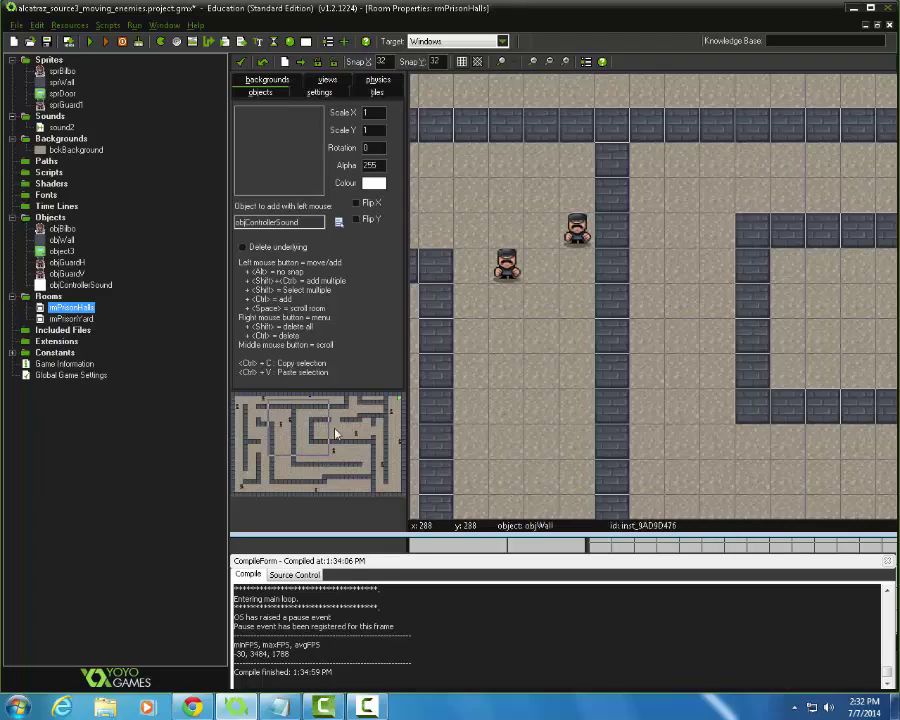
left_click(384, 427)
left_click_drag(364, 441, 300, 440)
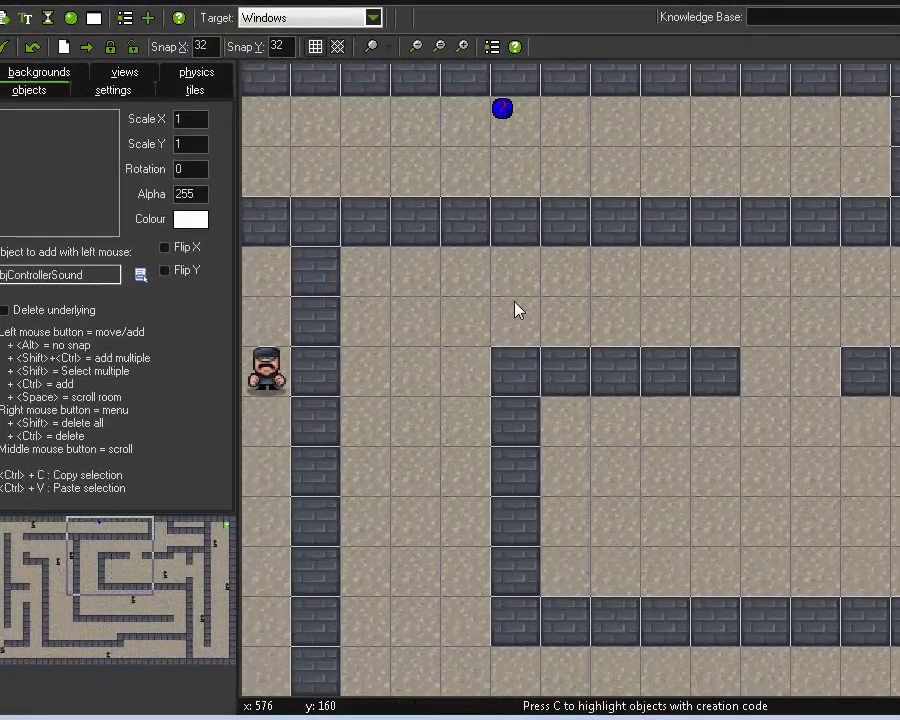
scroll(536, 281, "up", 1)
left_click_drag(145, 577, 100, 548)
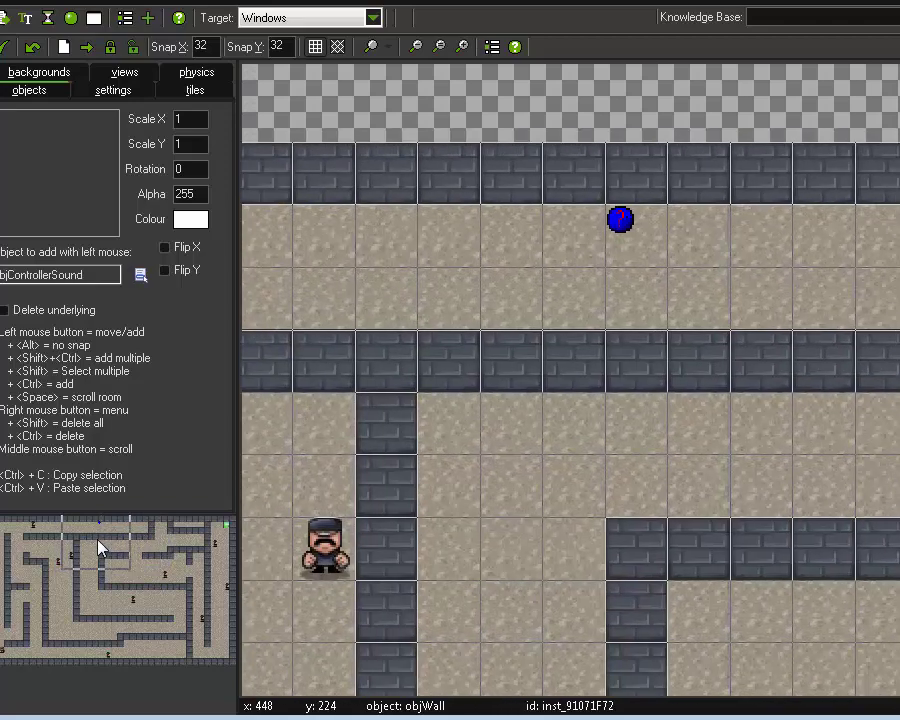